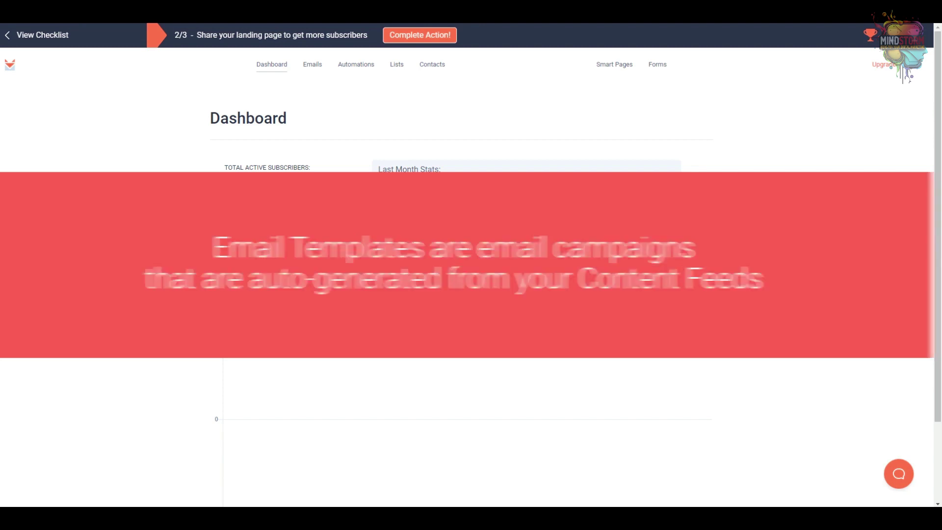
Step: Check the Web Presence content sources in account settings, then return to the dashboard
click(911, 64)
click(872, 122)
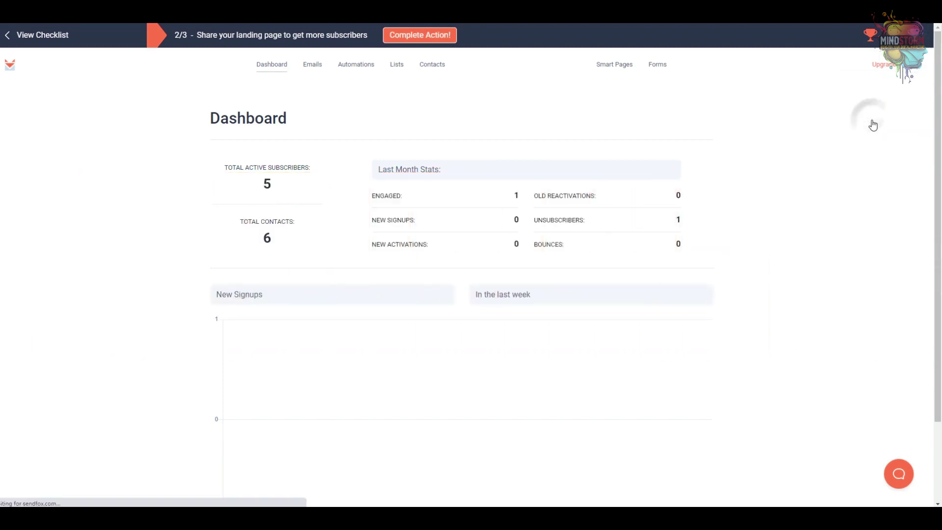
click(256, 167)
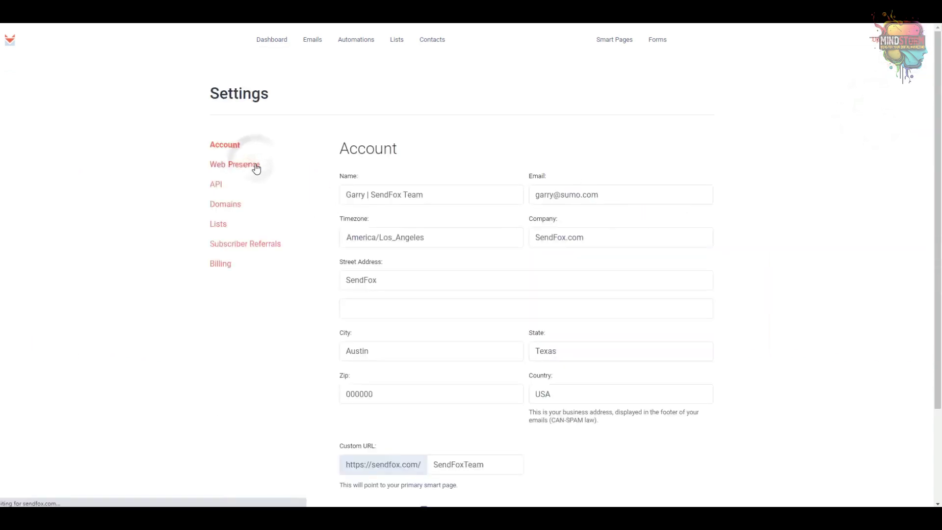
scroll(269, 176, down, 2)
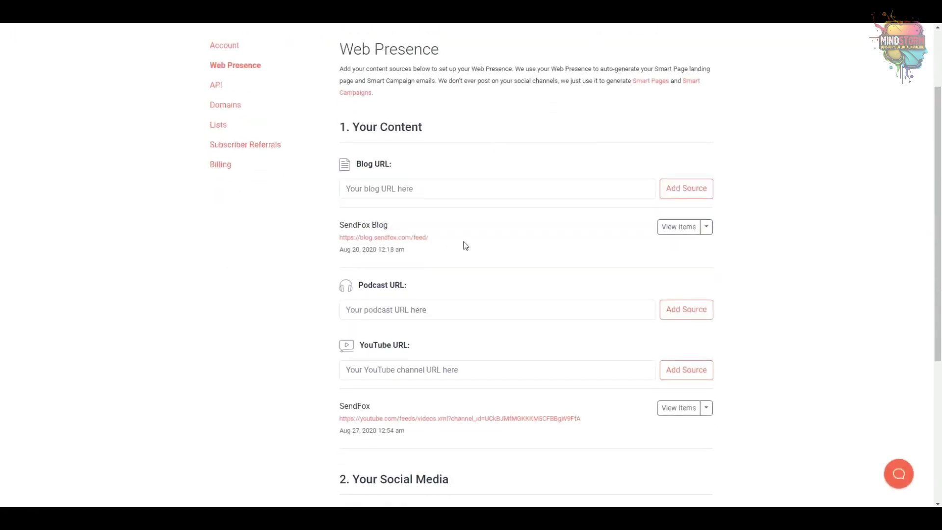
scroll(466, 245, up, 3)
click(313, 38)
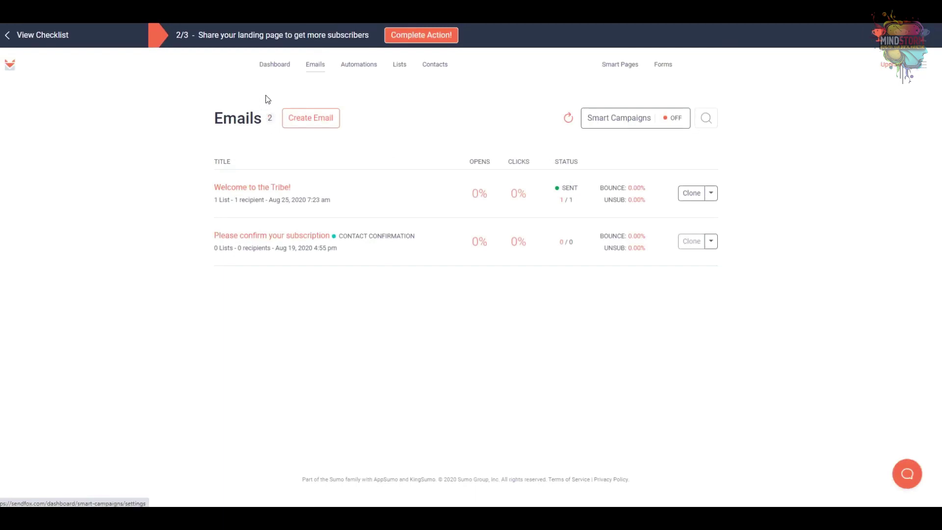
click(275, 67)
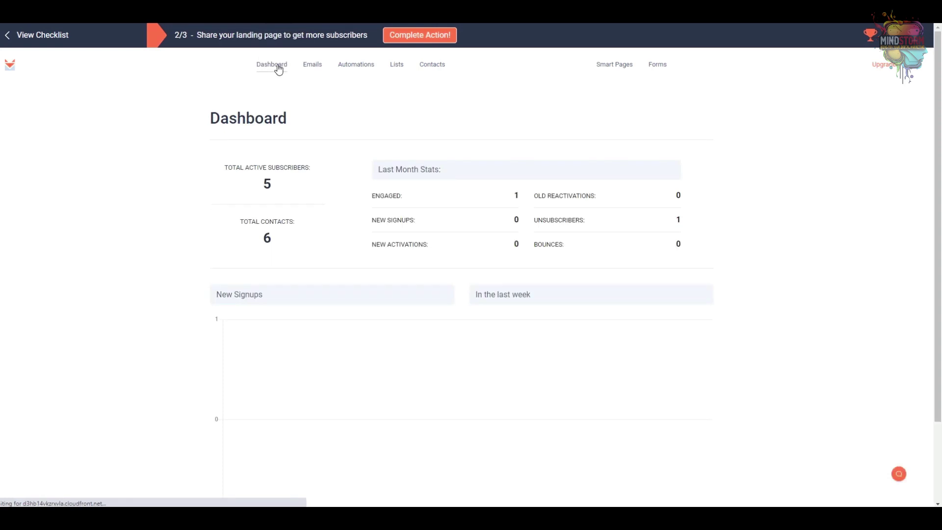
Step: Revisit the Web Presence content sources in account settings and go back to the dashboard
click(918, 70)
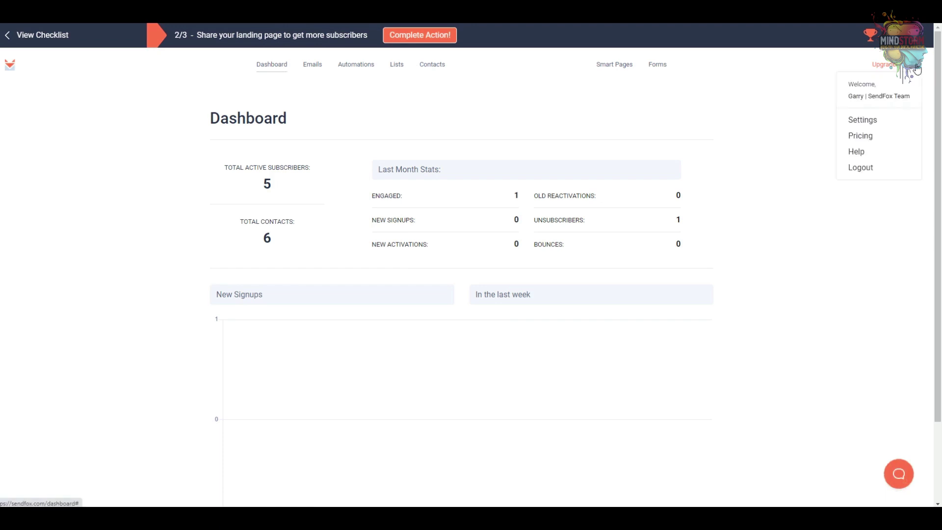
click(869, 122)
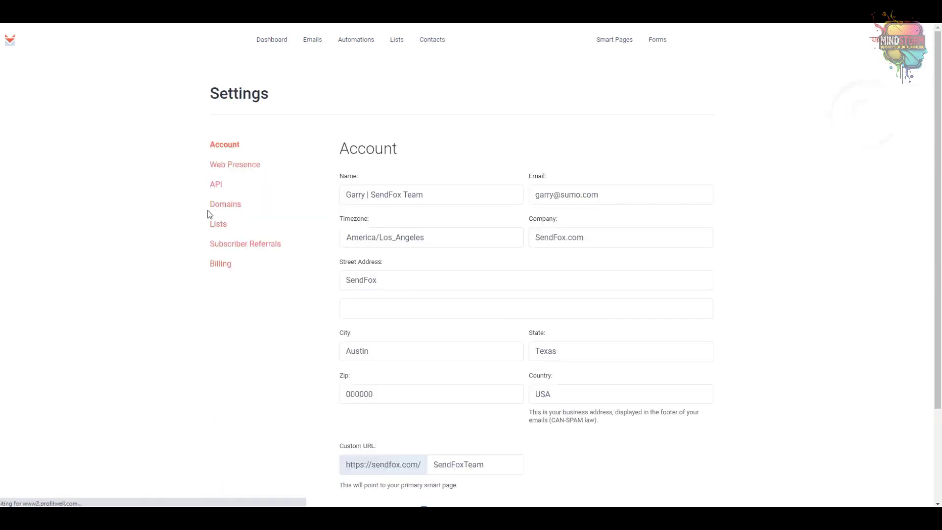
click(244, 167)
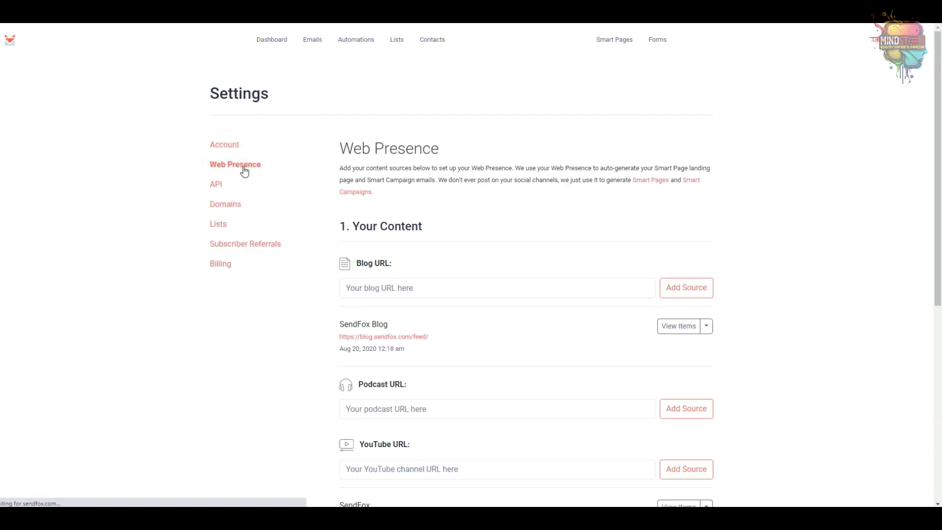
scroll(280, 198, down, 4)
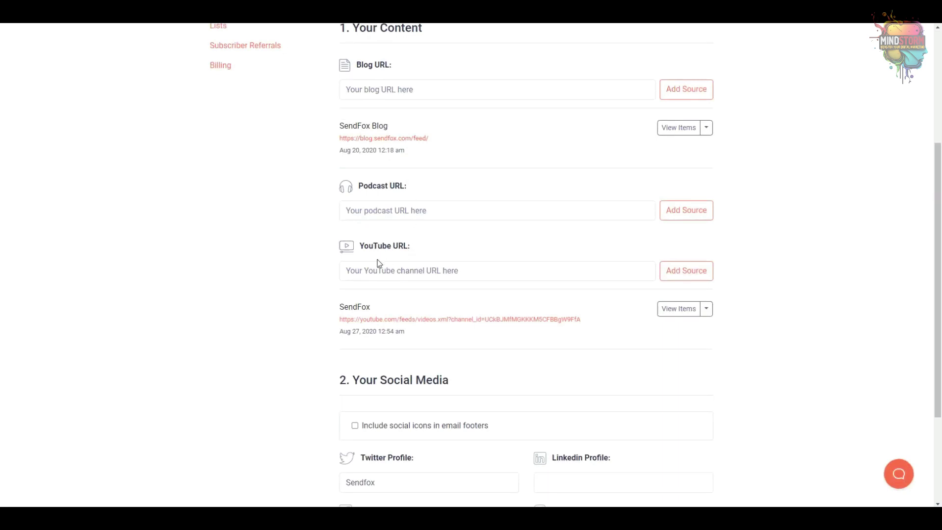
click(673, 273)
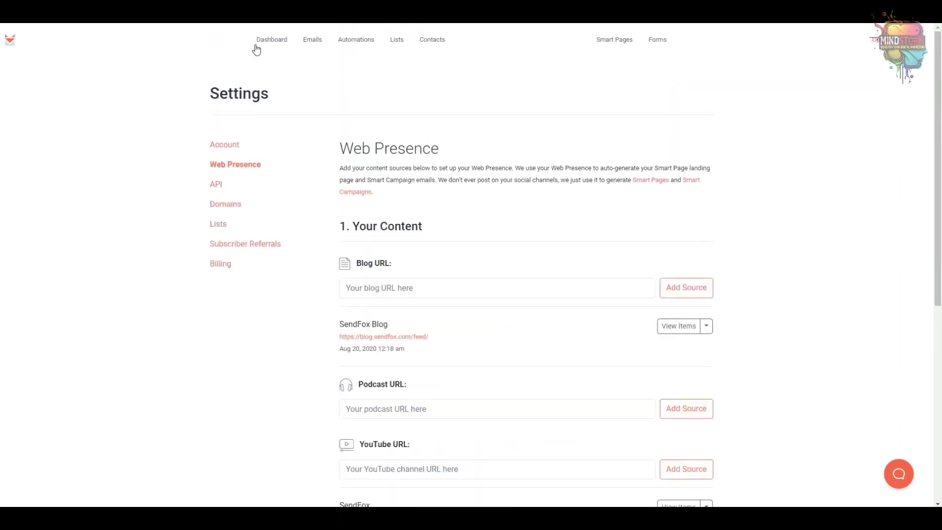
click(259, 44)
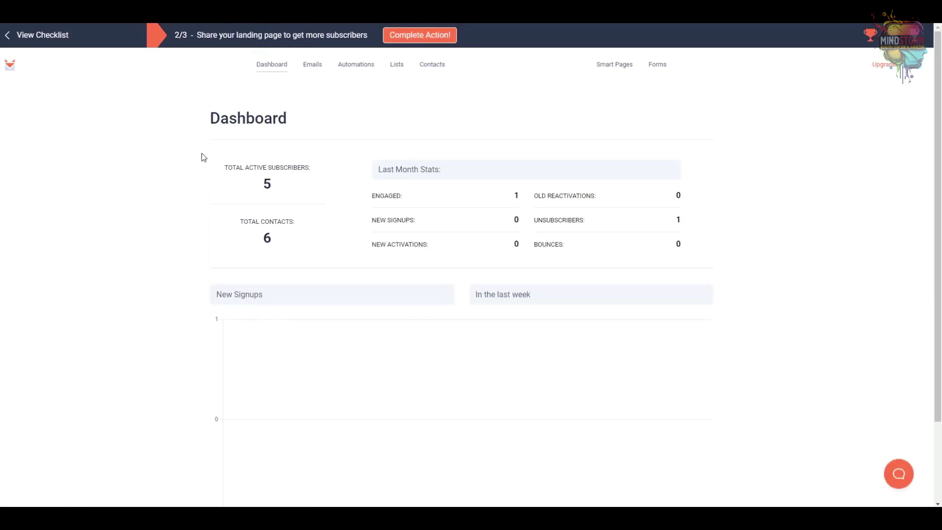
Step: Generate a new email from feed templates, including the free landing page tutorial video
click(318, 65)
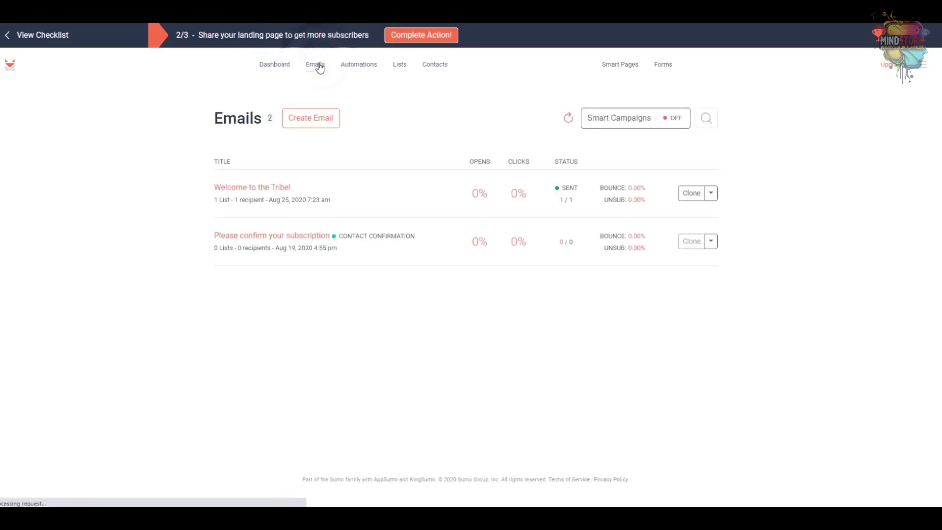
click(320, 117)
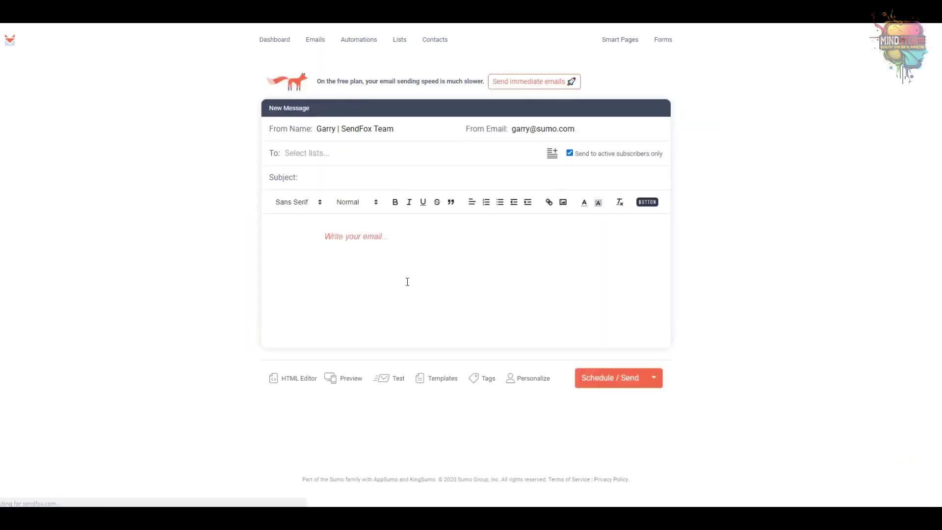
click(438, 383)
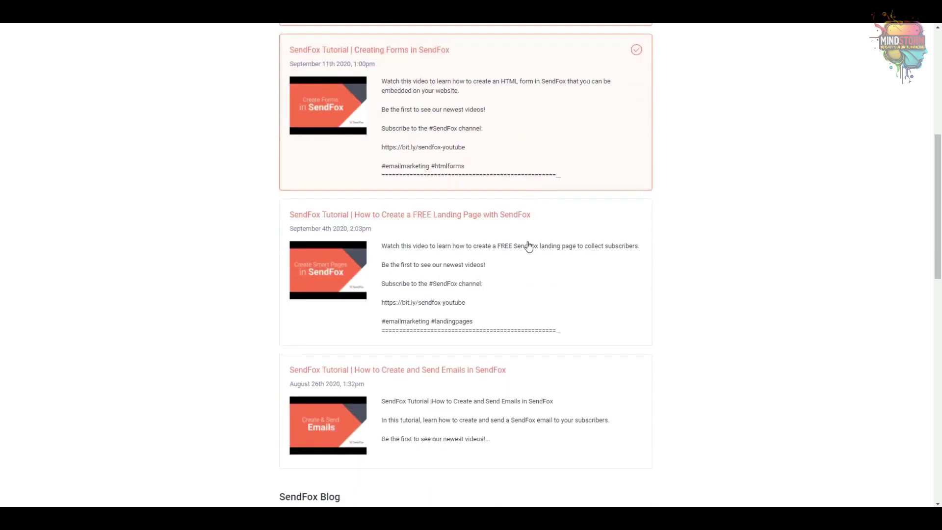
click(528, 258)
scroll(530, 260, down, 5)
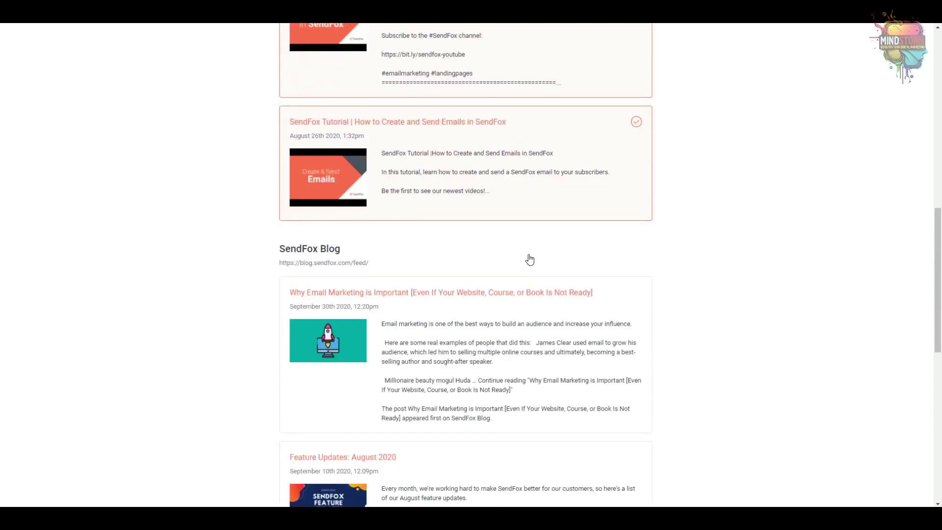
scroll(528, 259, down, 7)
scroll(529, 259, down, 3)
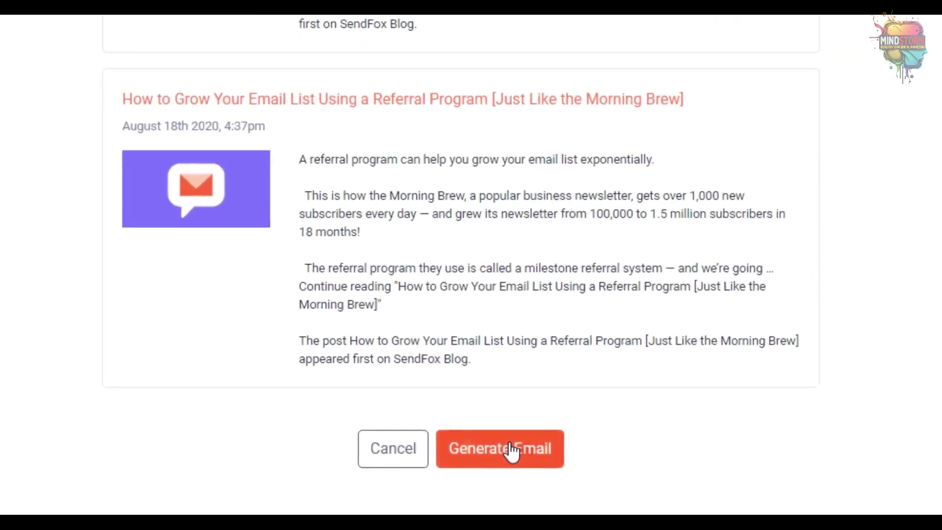
click(510, 451)
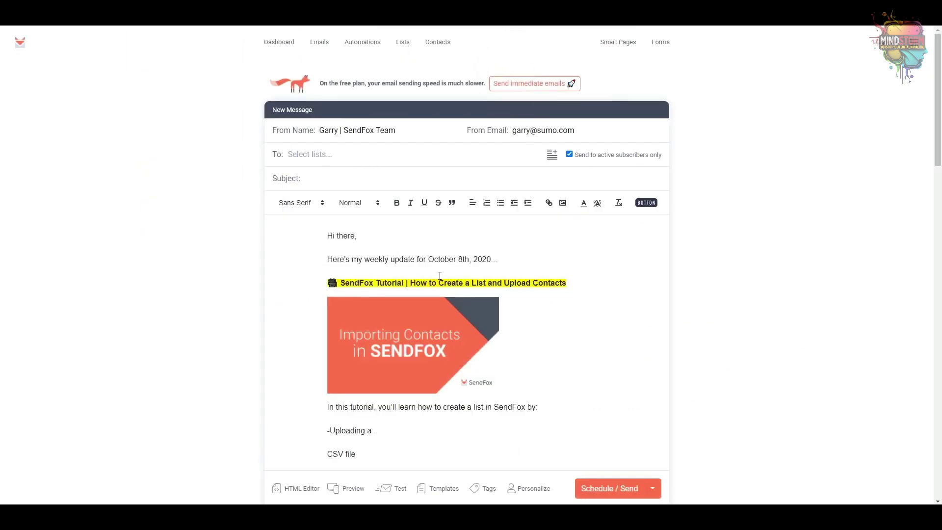
scroll(439, 276, down, 2)
scroll(439, 276, down, 2)
scroll(440, 276, down, 2)
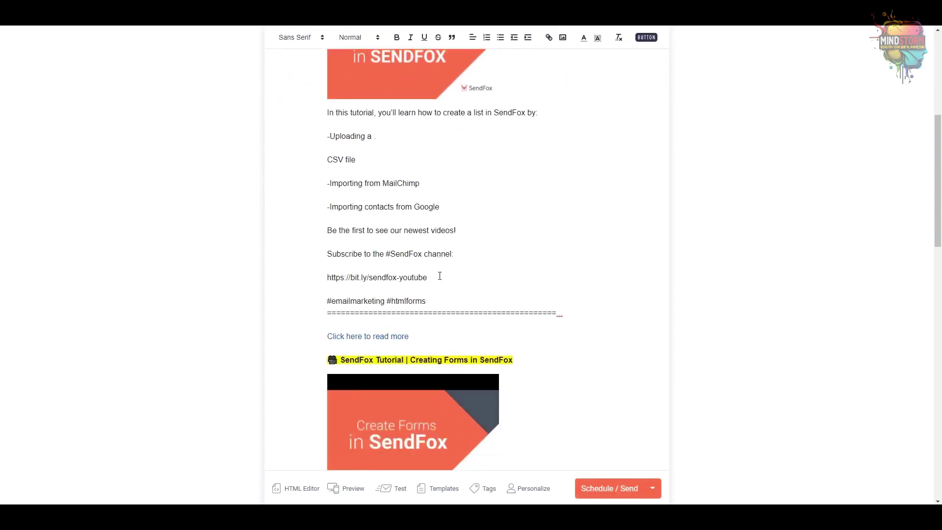
scroll(439, 276, down, 1)
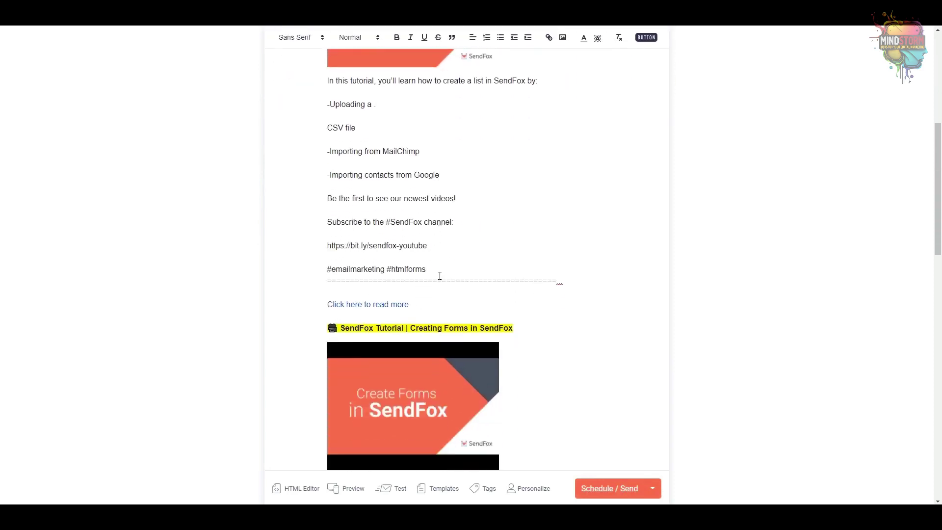
click(346, 489)
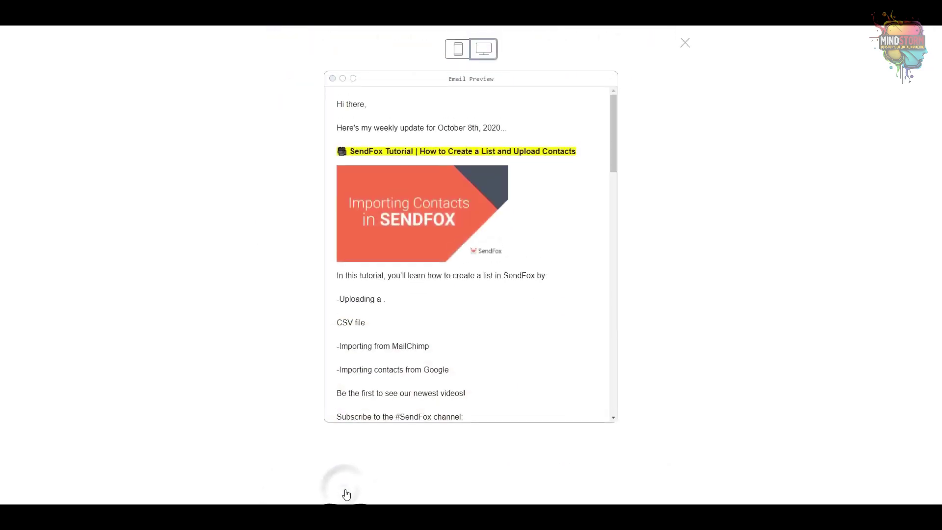
click(459, 51)
scroll(477, 162, down, 5)
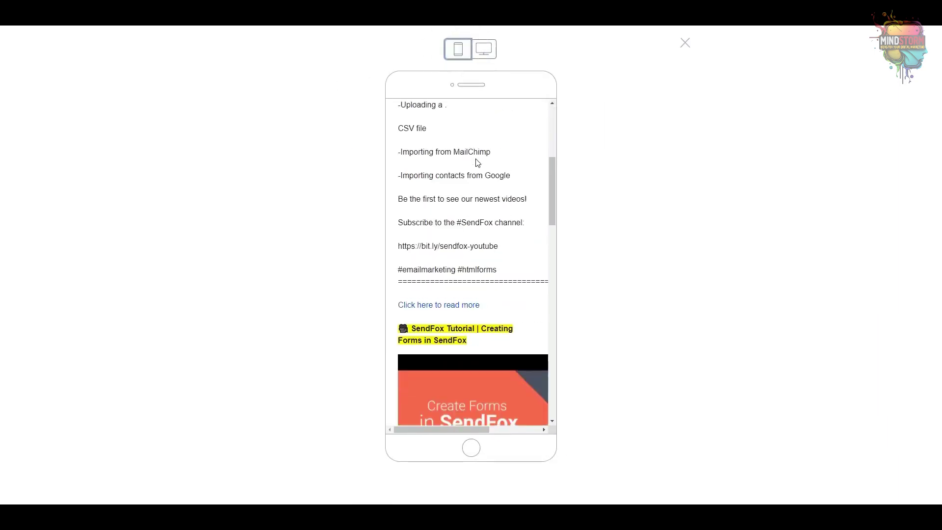
scroll(477, 162, down, 5)
scroll(475, 159, down, 5)
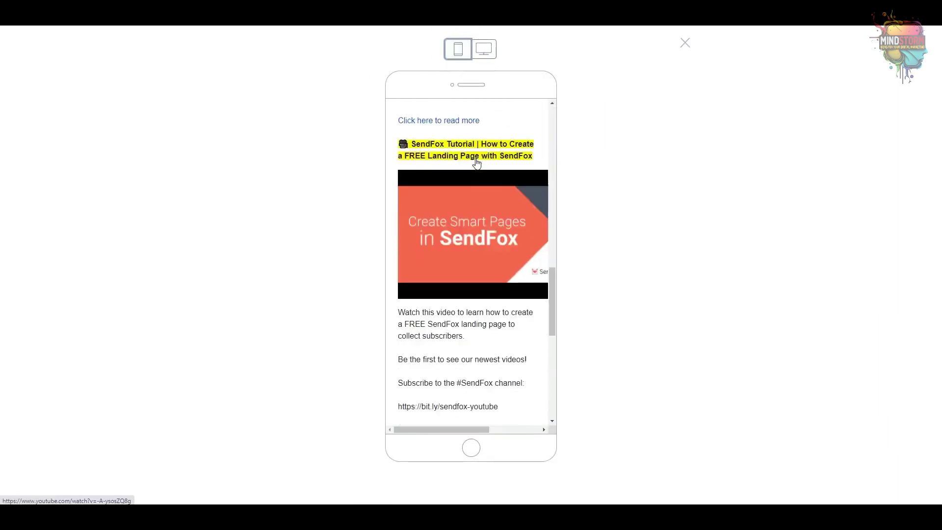
click(688, 41)
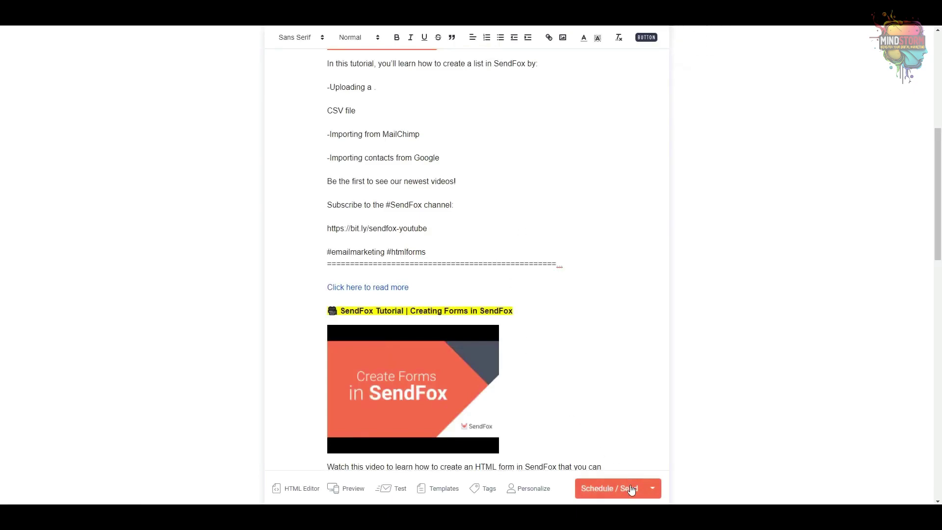
click(652, 488)
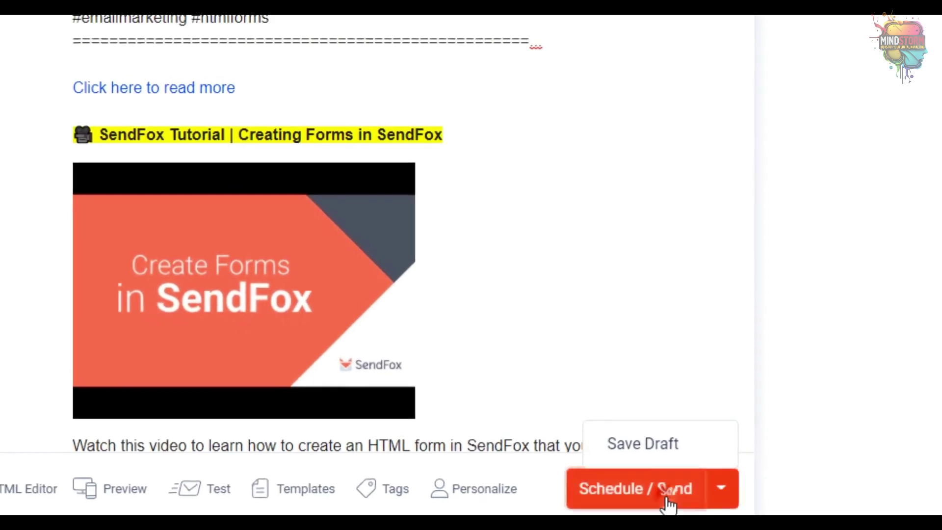
click(668, 495)
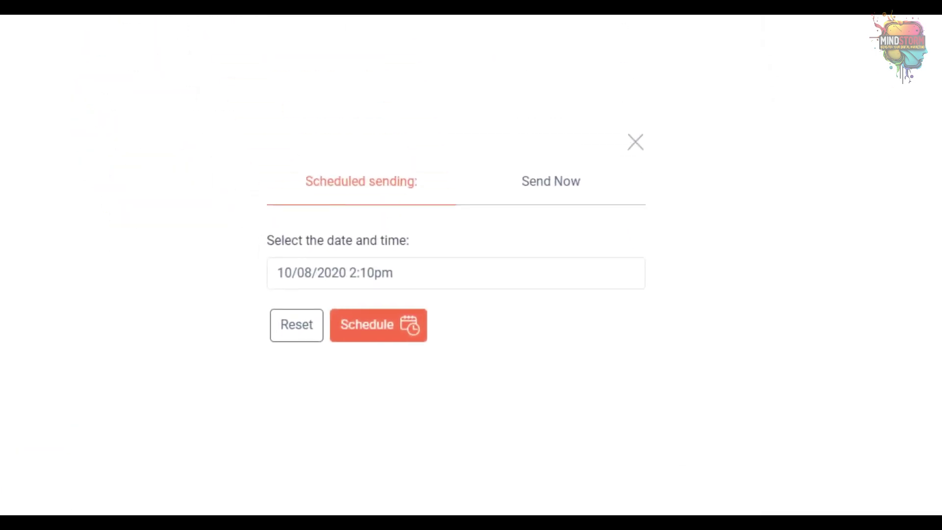
click(637, 144)
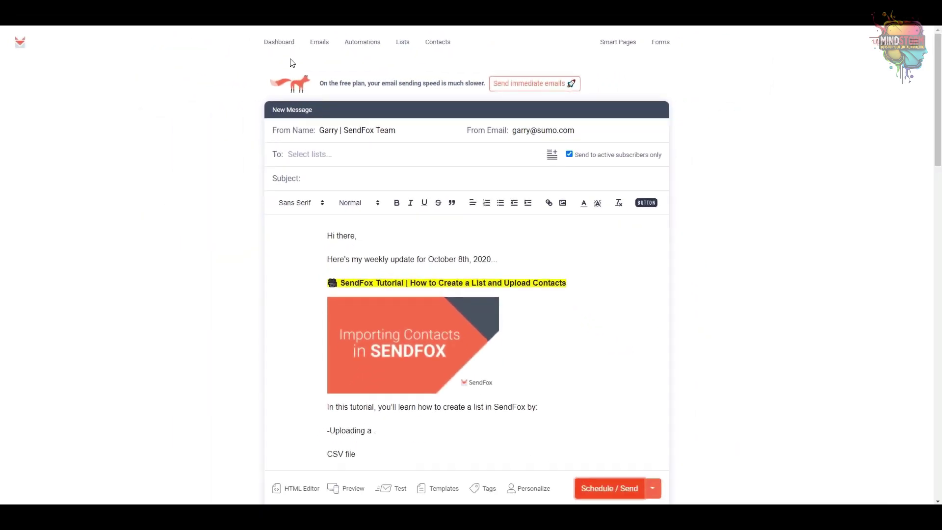
Step: Leave the unsent newsletter for the dashboard and open the account menu
click(292, 45)
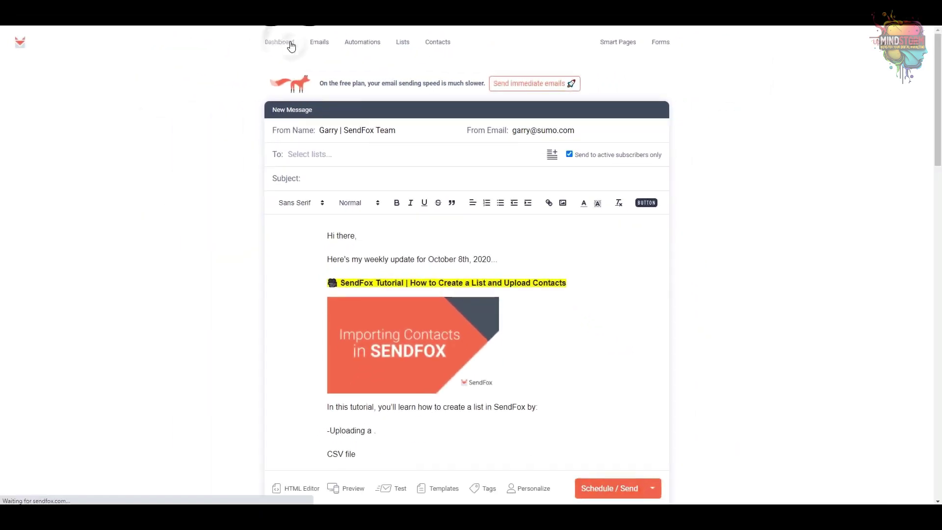
click(913, 53)
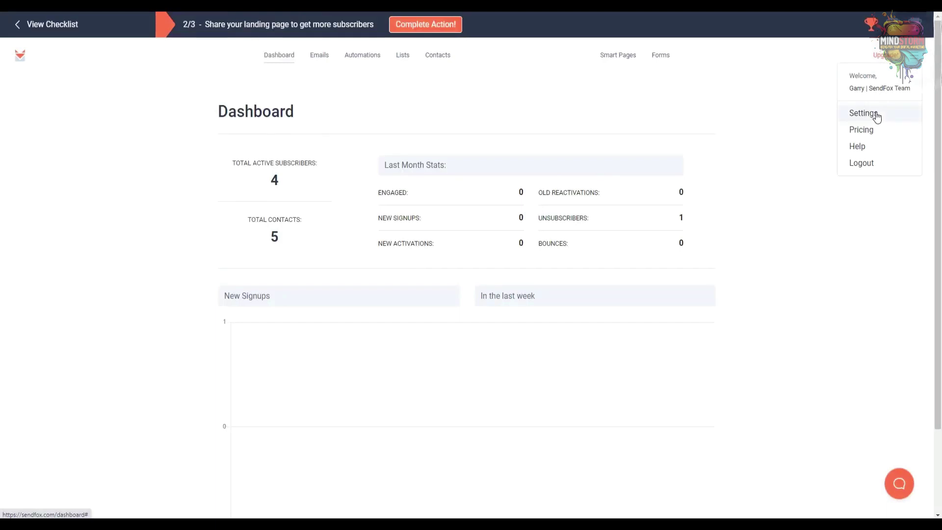